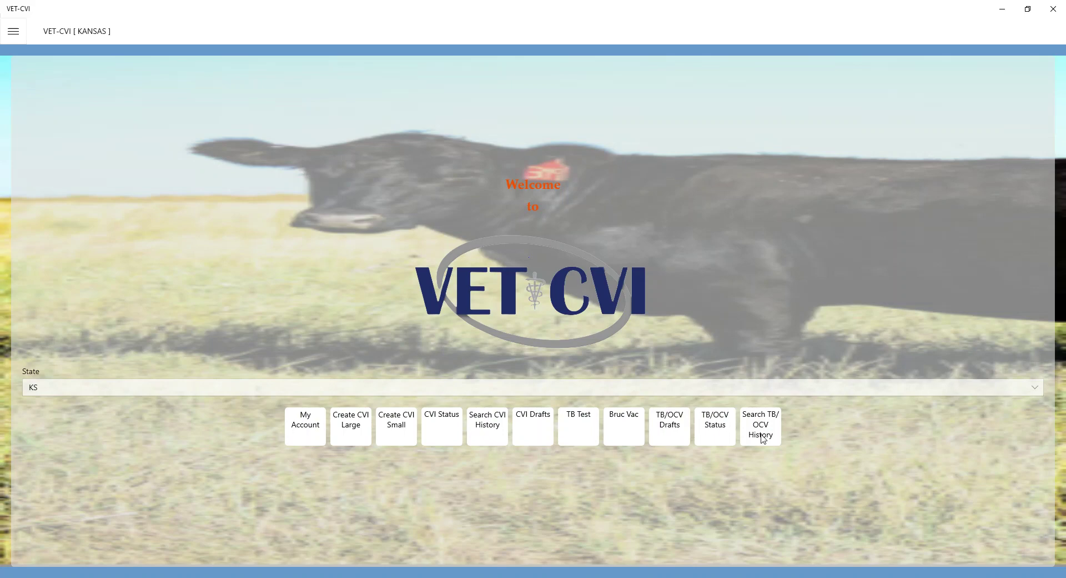
Start a new brucellosis vaccination form and try to pass the blank Animal Location page
click(625, 425)
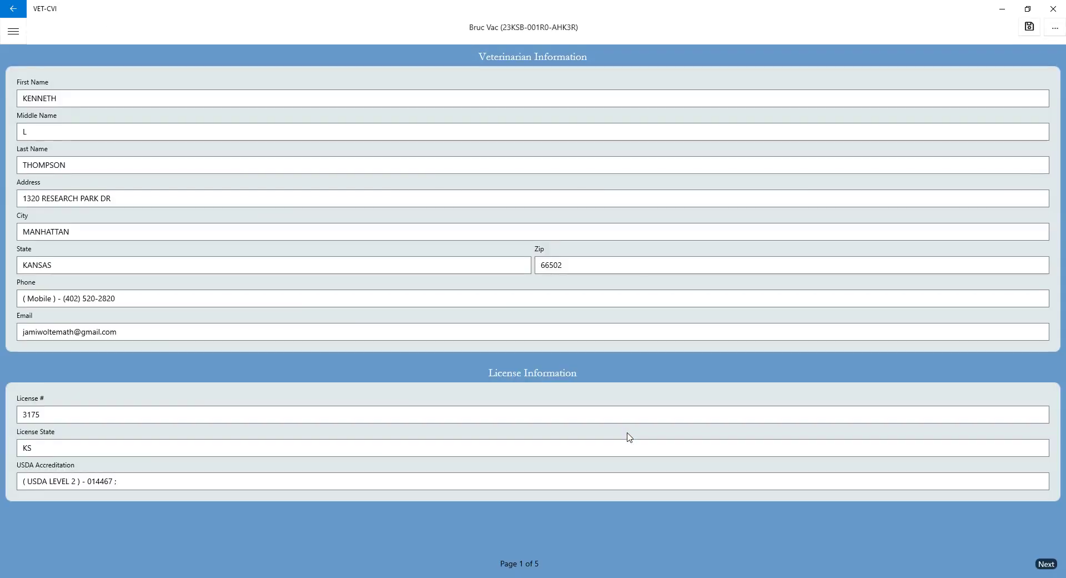
click(1046, 564)
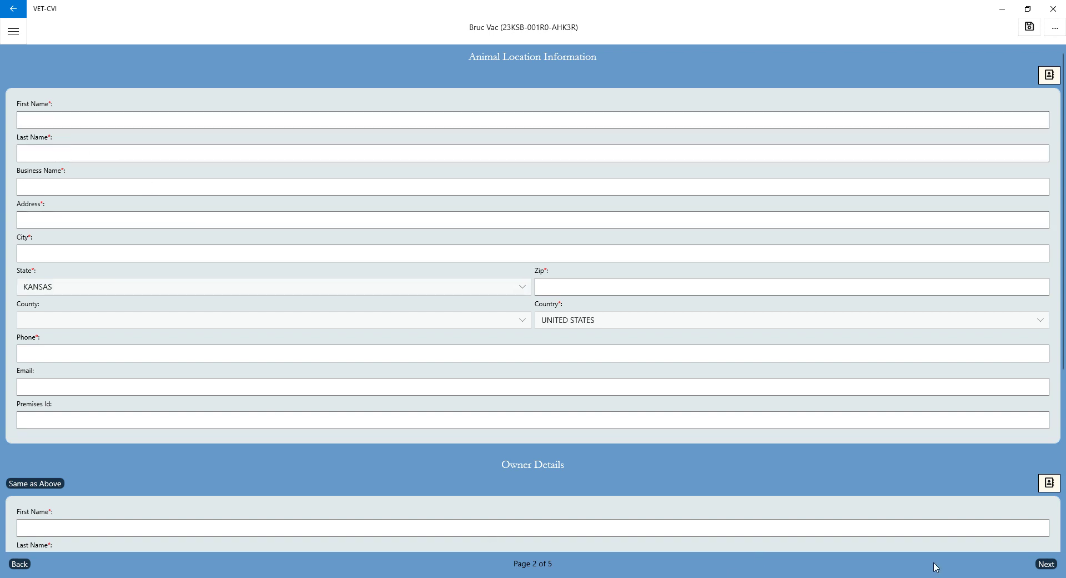
click(1045, 563)
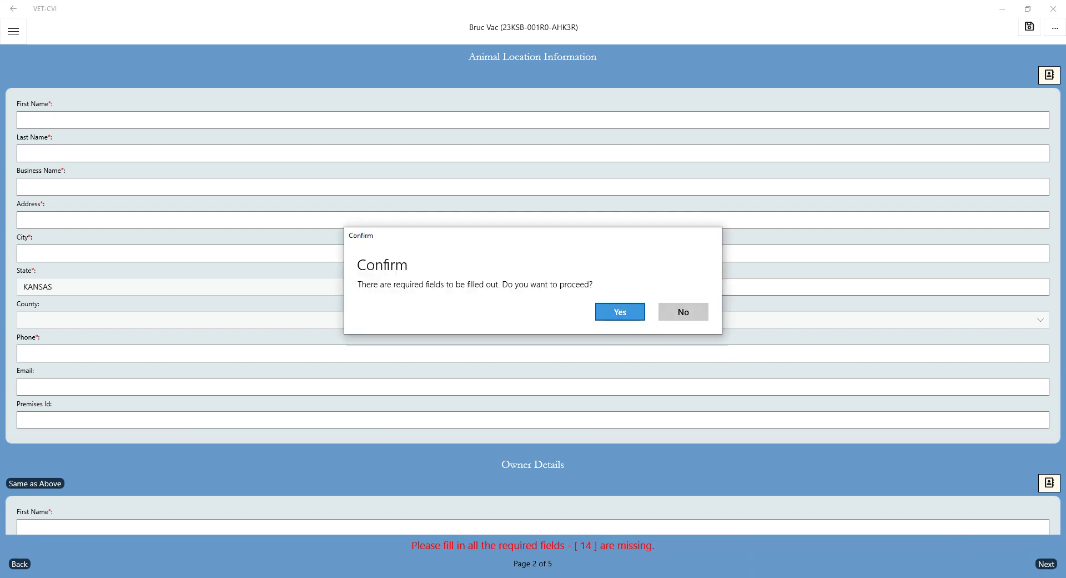
Accept the missing-fields warning, then set dosage to Reduced and vaccination date to 6/12/2023
click(605, 311)
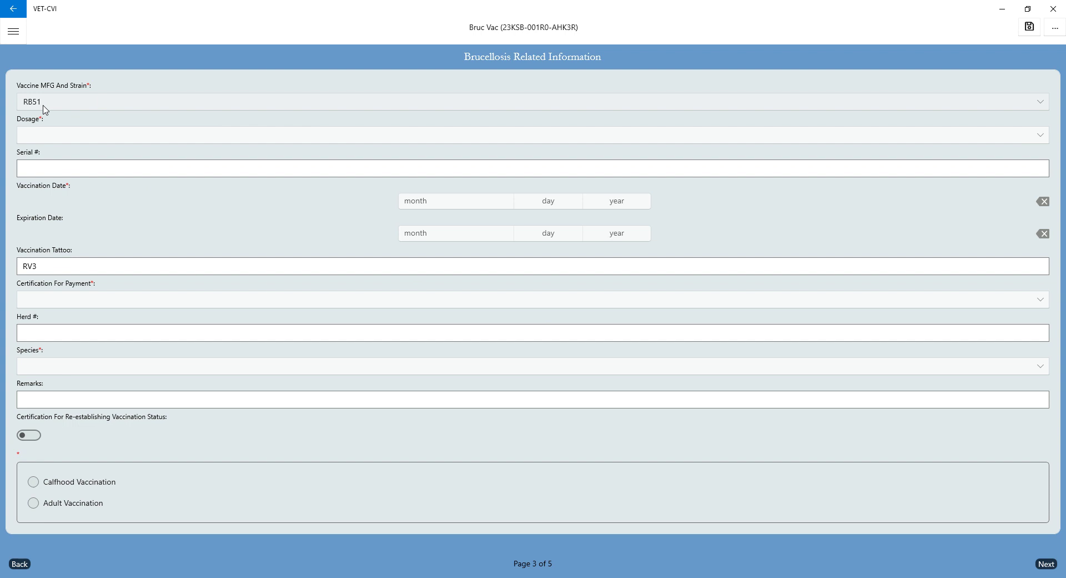
click(59, 135)
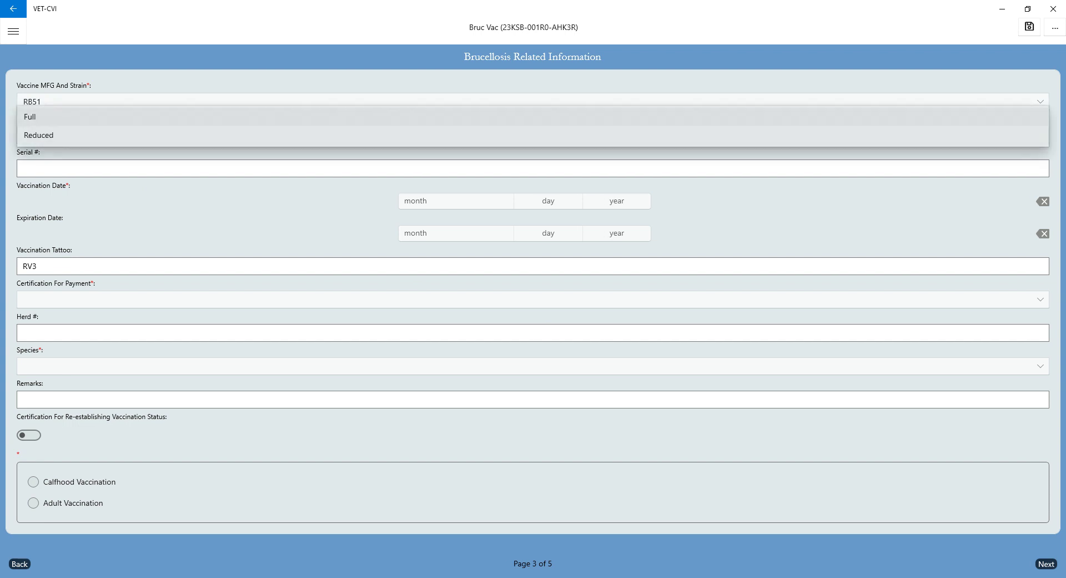
click(59, 136)
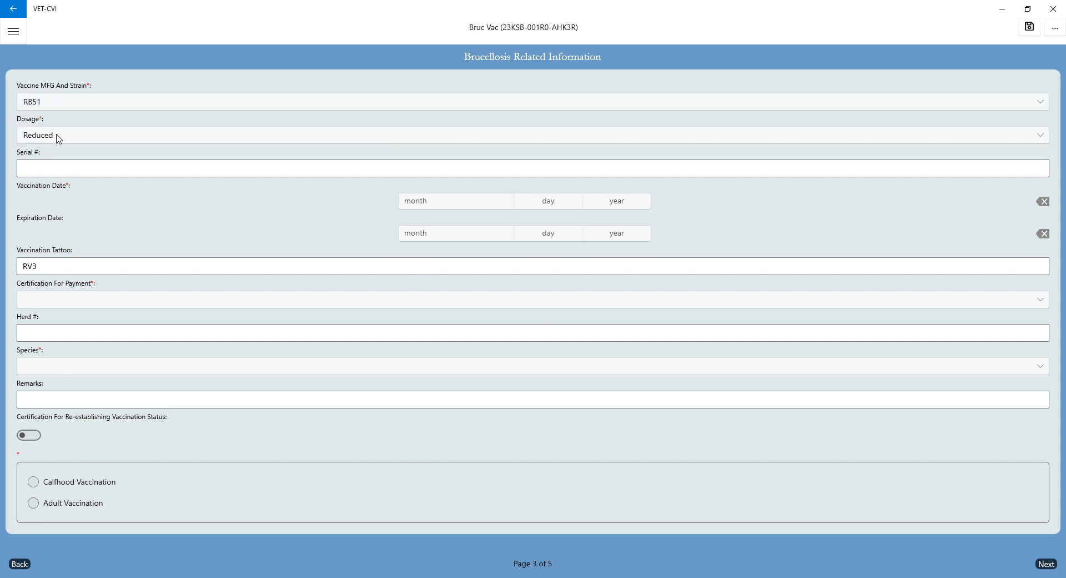
click(431, 205)
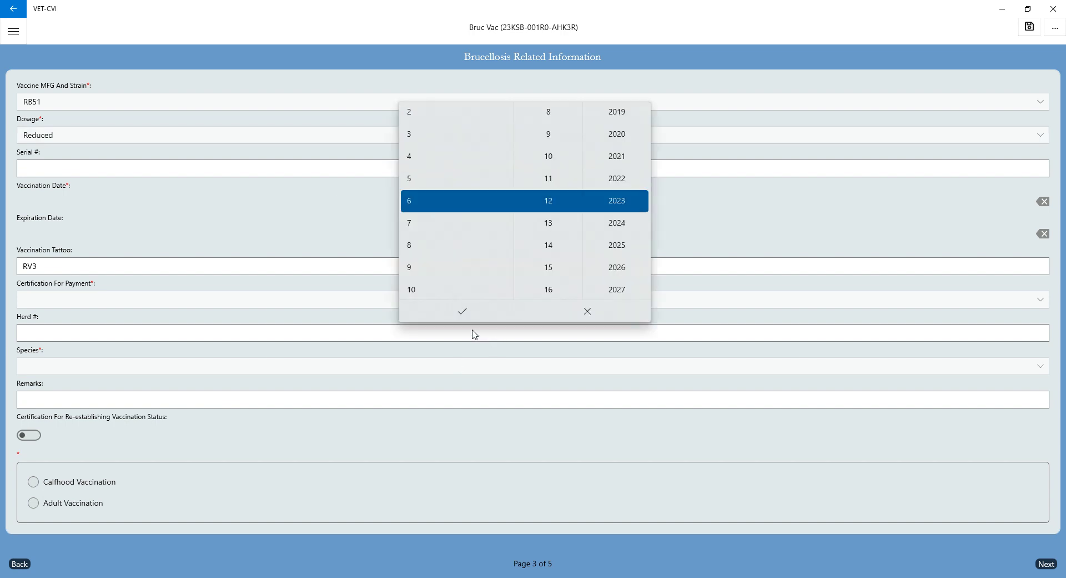
click(462, 311)
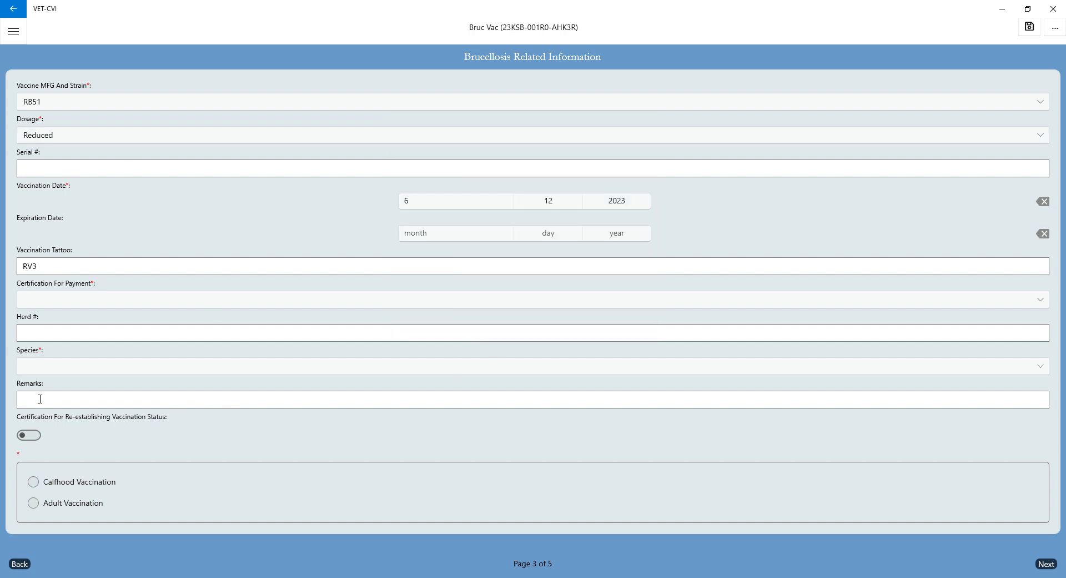
Choose private owner's-expense payment, Beef species and calfhood vaccination, then continue to Animals
click(73, 300)
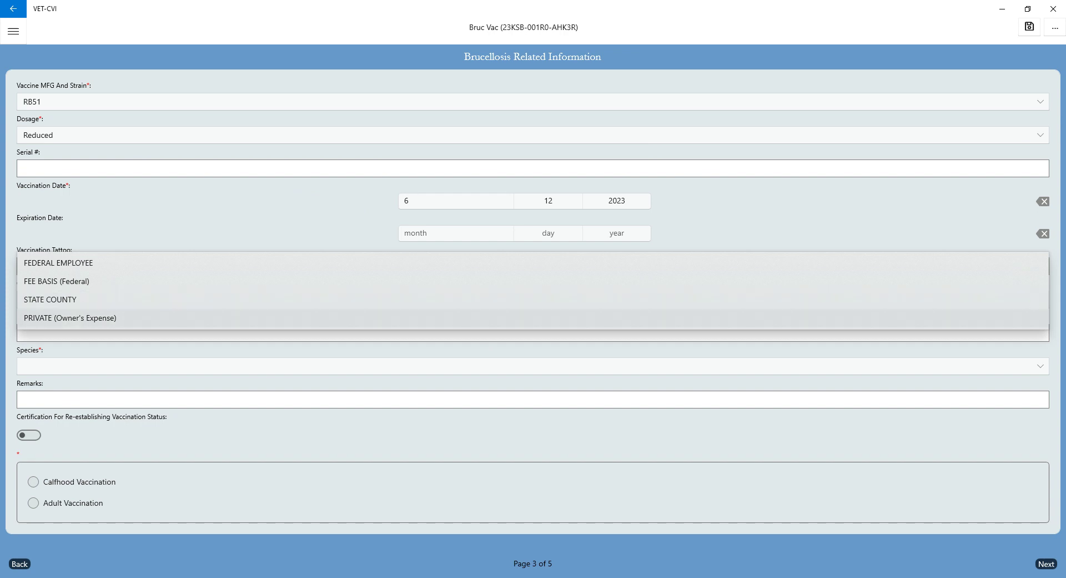
click(73, 320)
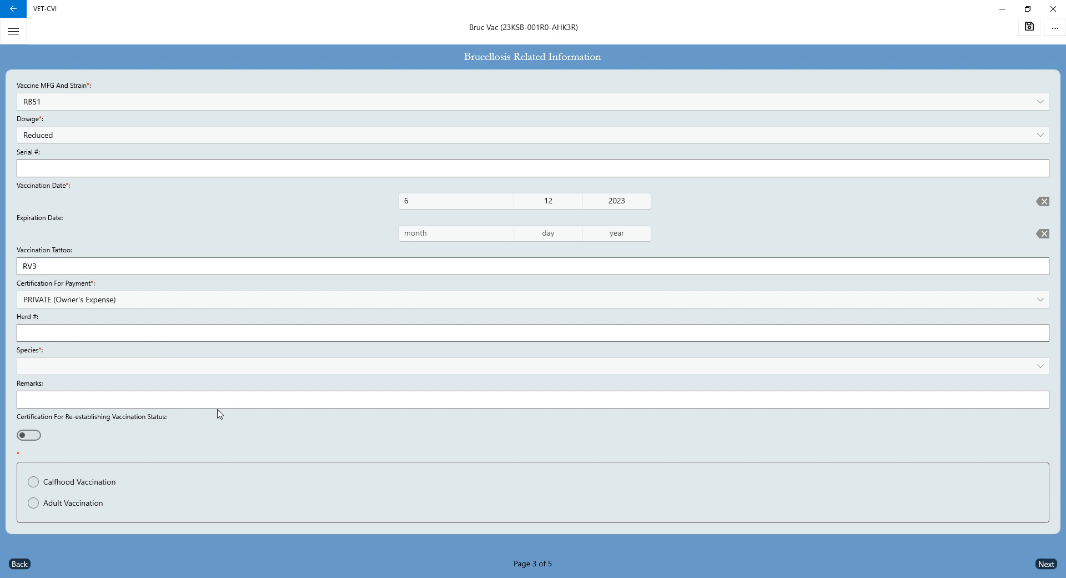
click(94, 368)
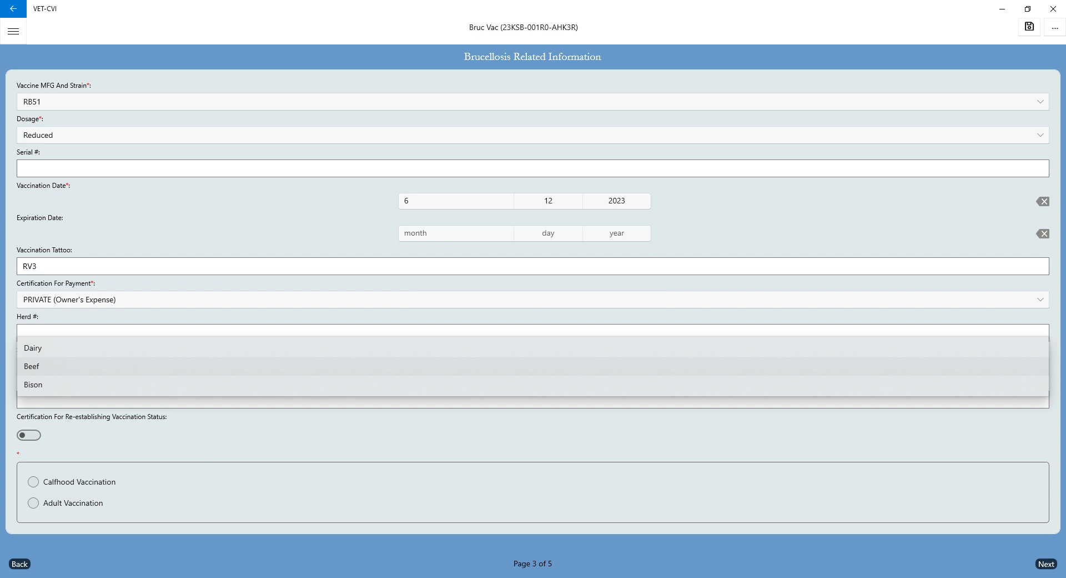
click(94, 366)
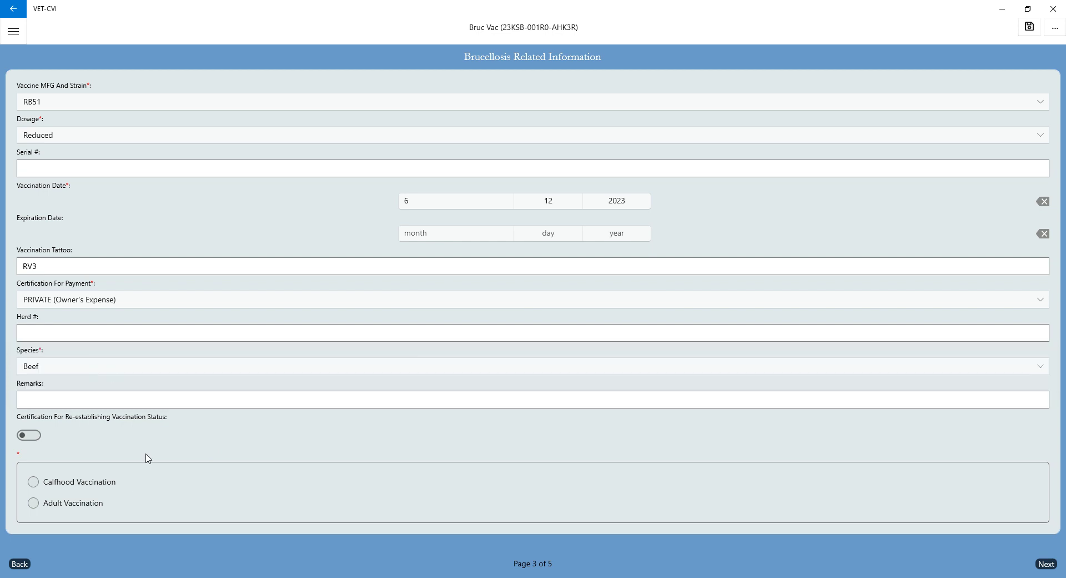
click(33, 483)
click(1046, 563)
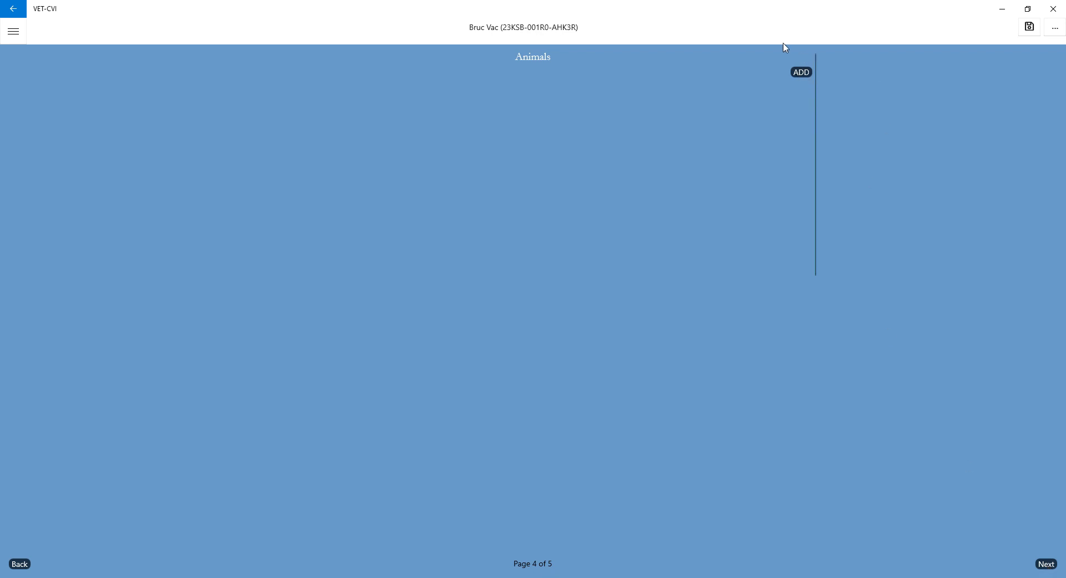
Add a new animal entry from the Animals page
click(802, 73)
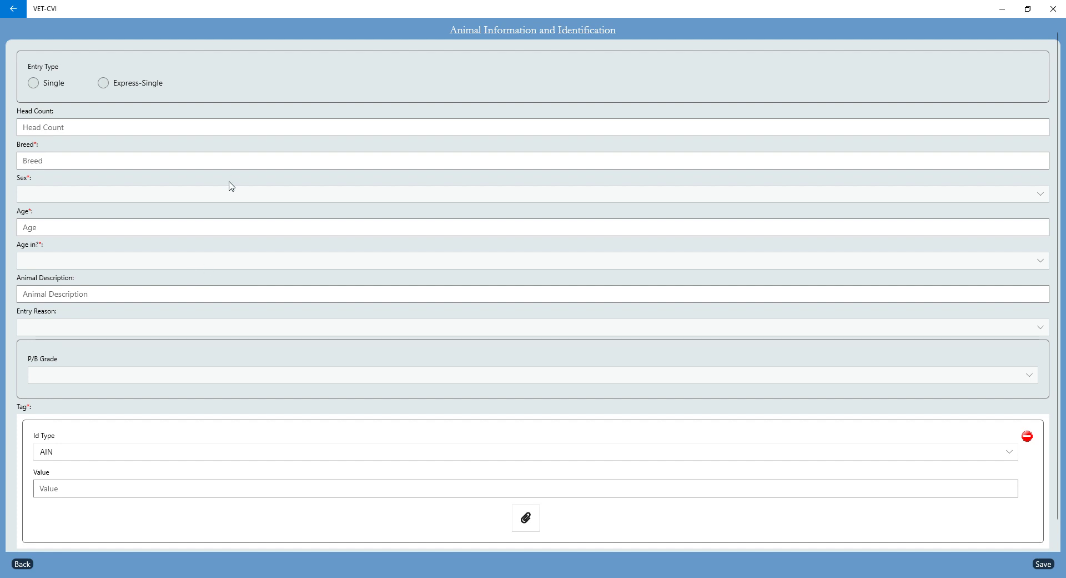
Make an Express-Single entry: head count 10, breed Angus, Female, age 6 Months
click(104, 83)
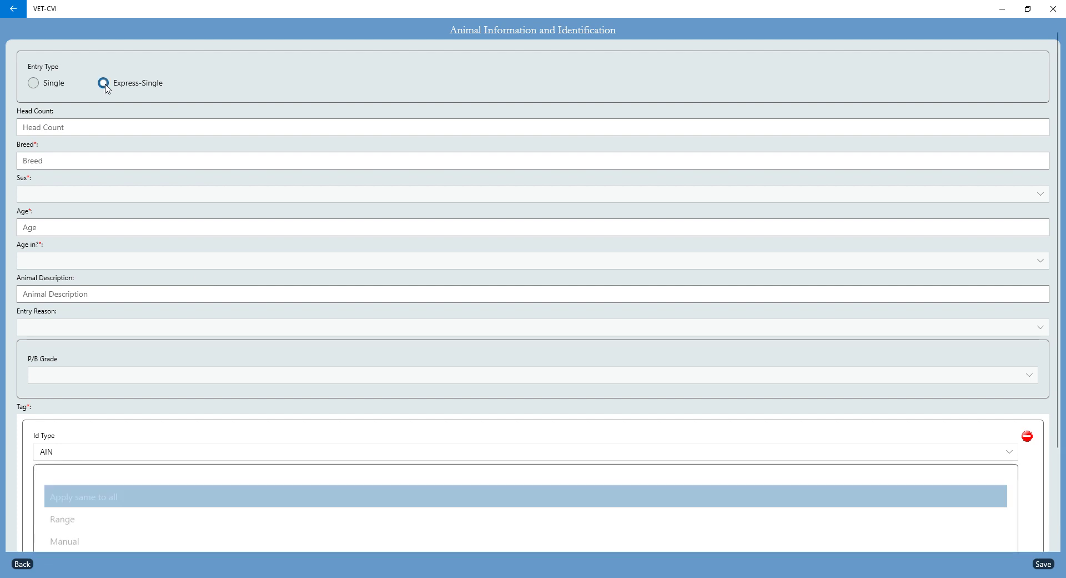
click(97, 131)
text(10)
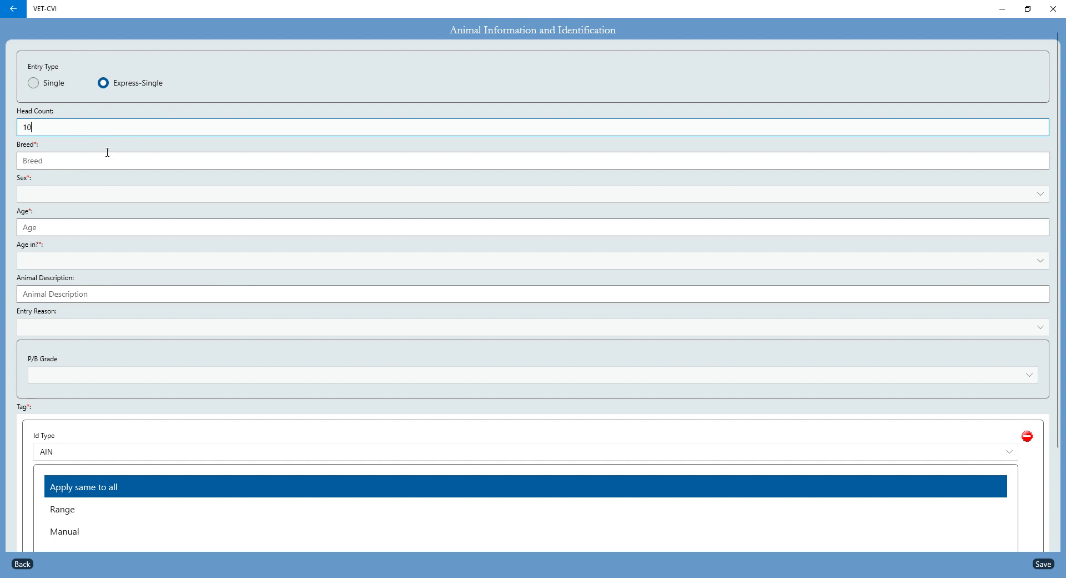
click(106, 168)
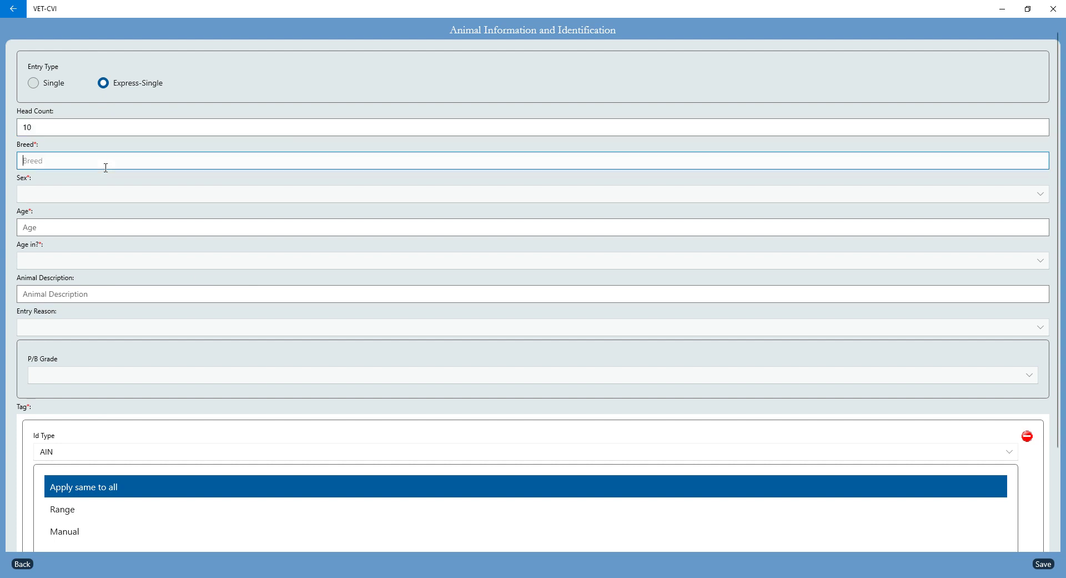
text(Angus)
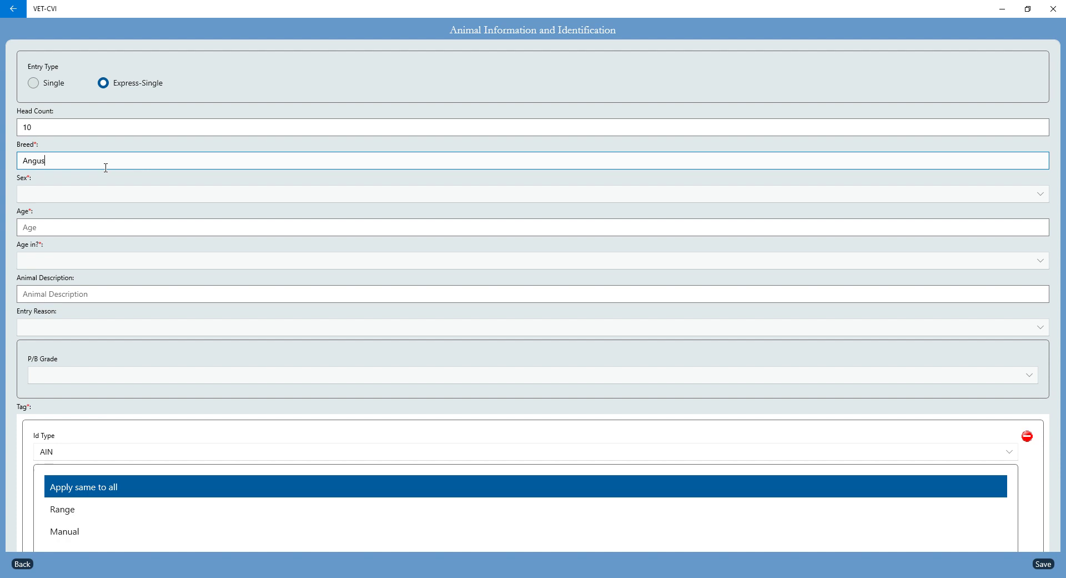
click(102, 202)
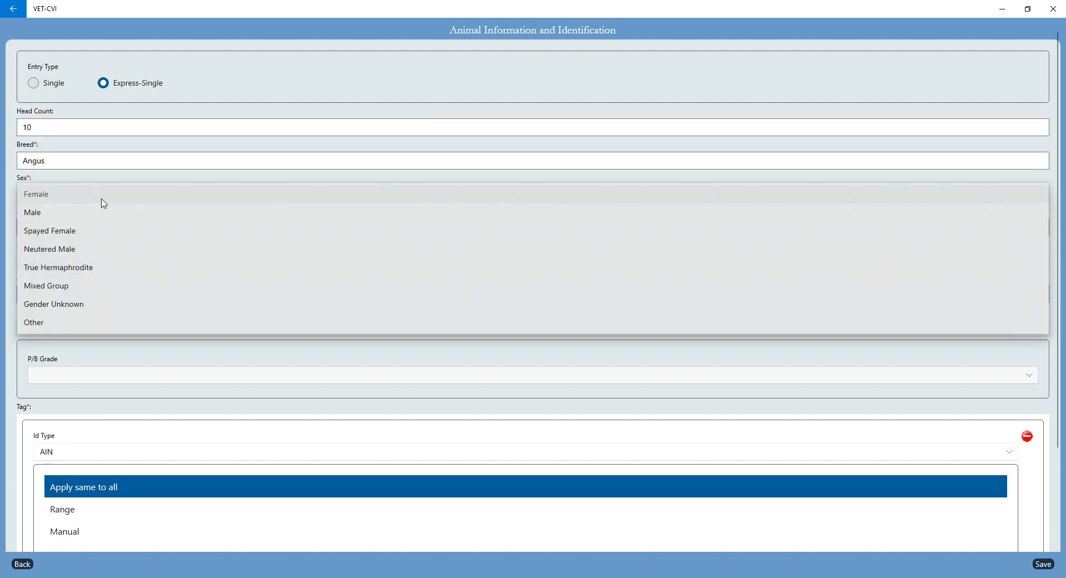
click(102, 201)
click(62, 227)
text(6)
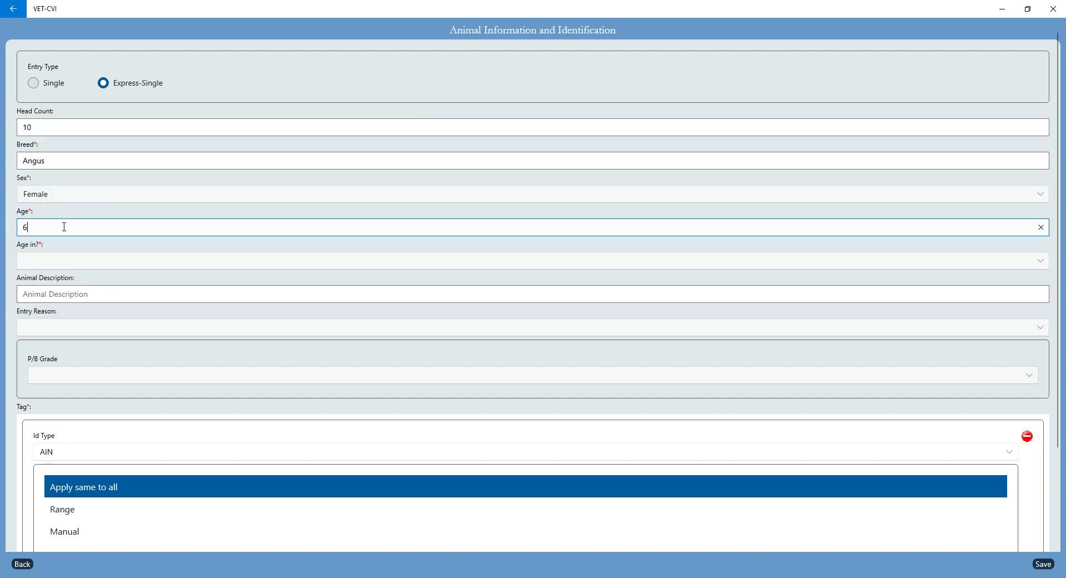
click(77, 261)
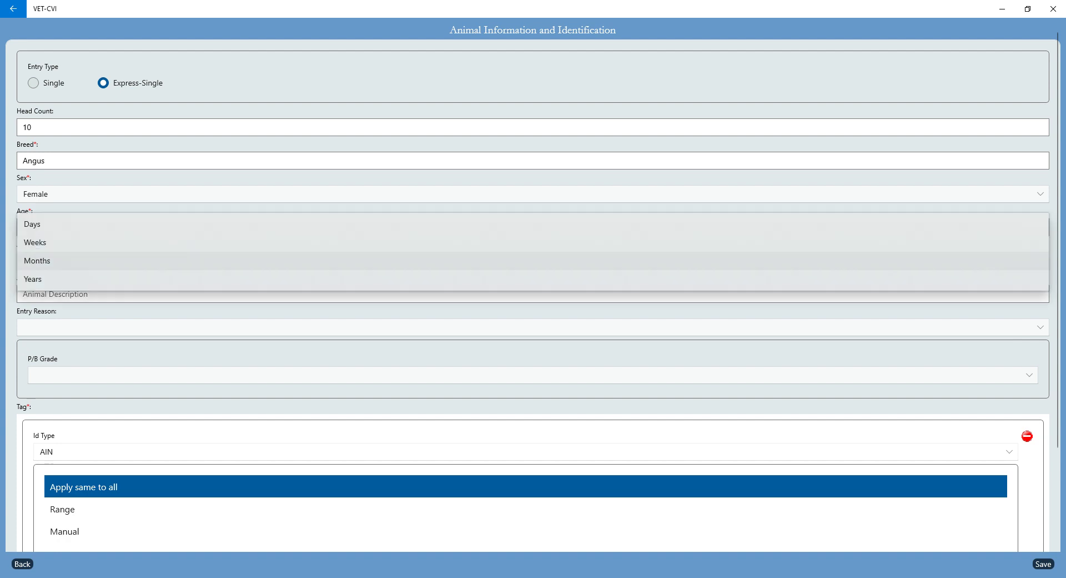
click(77, 261)
Describe the animals as 'Angus Heifers' and set the grade to Purebred
click(77, 297)
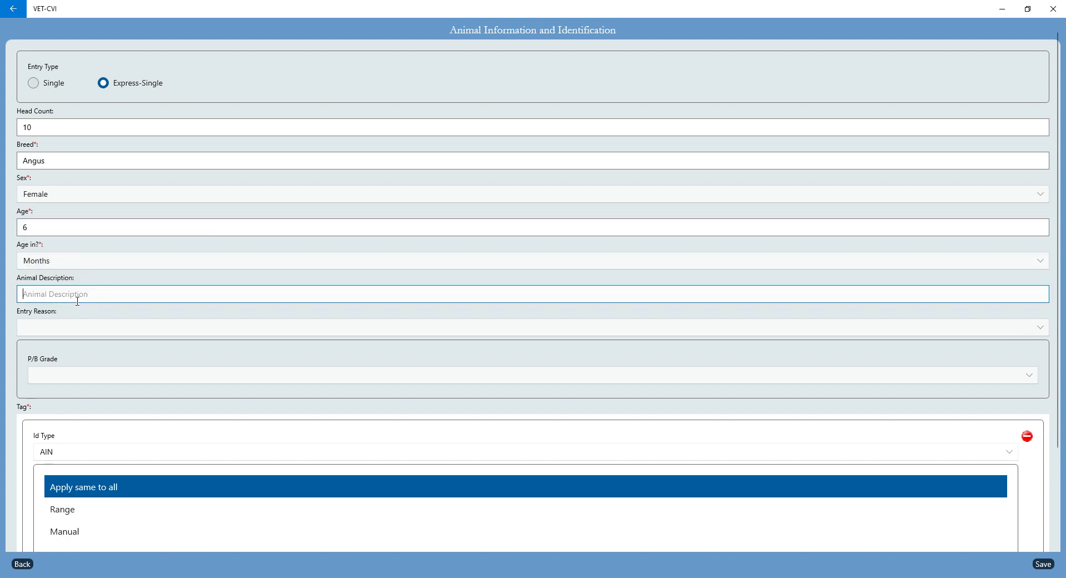
text(Angus HJe)
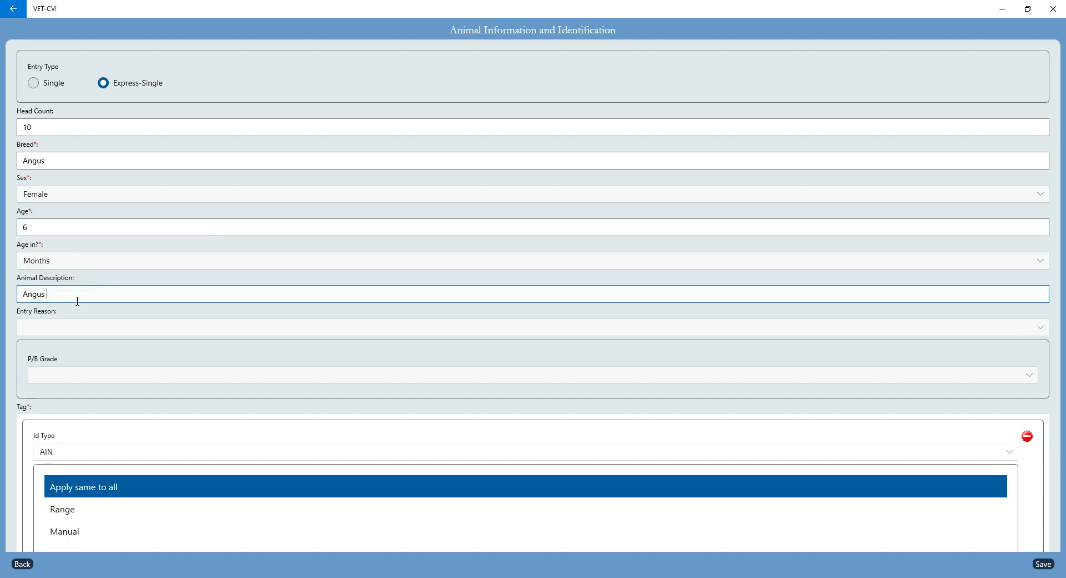
key(BackSpace)
key(BackSpace)
text(eofers)
key(BackSpace)
key(BackSpace)
key(BackSpace)
key(BackSpace)
key(BackSpace)
text(ifers)
click(67, 380)
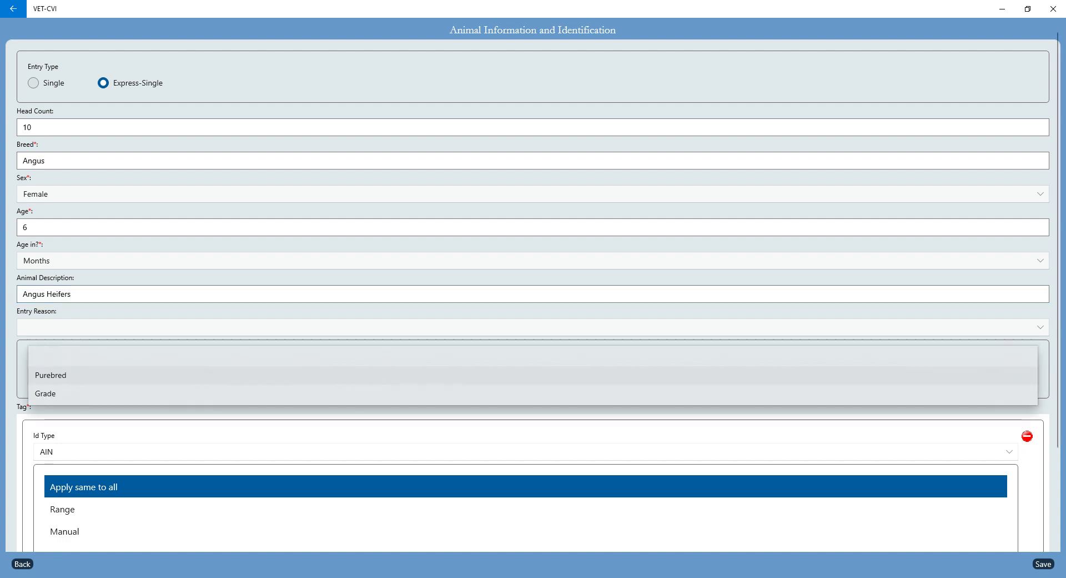
click(67, 377)
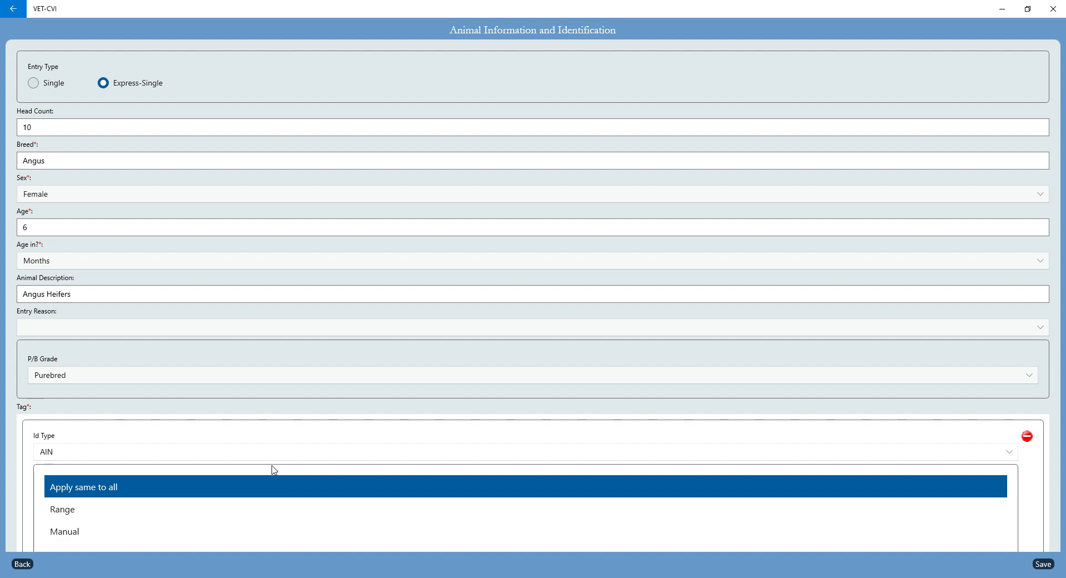
Set the tag ID type to NUES9 as a range starting at 48ABC1234
click(74, 456)
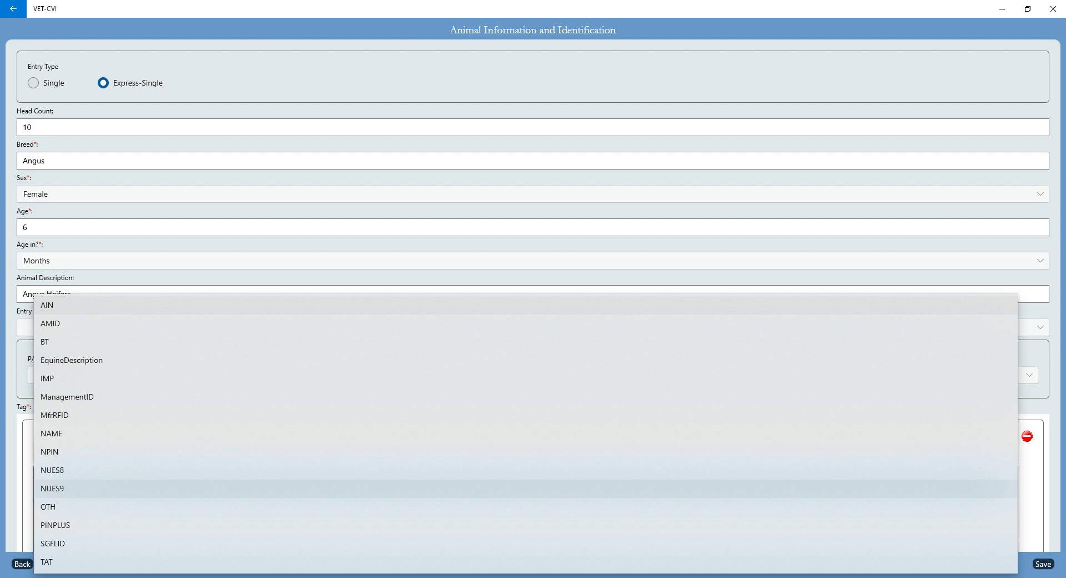
click(65, 488)
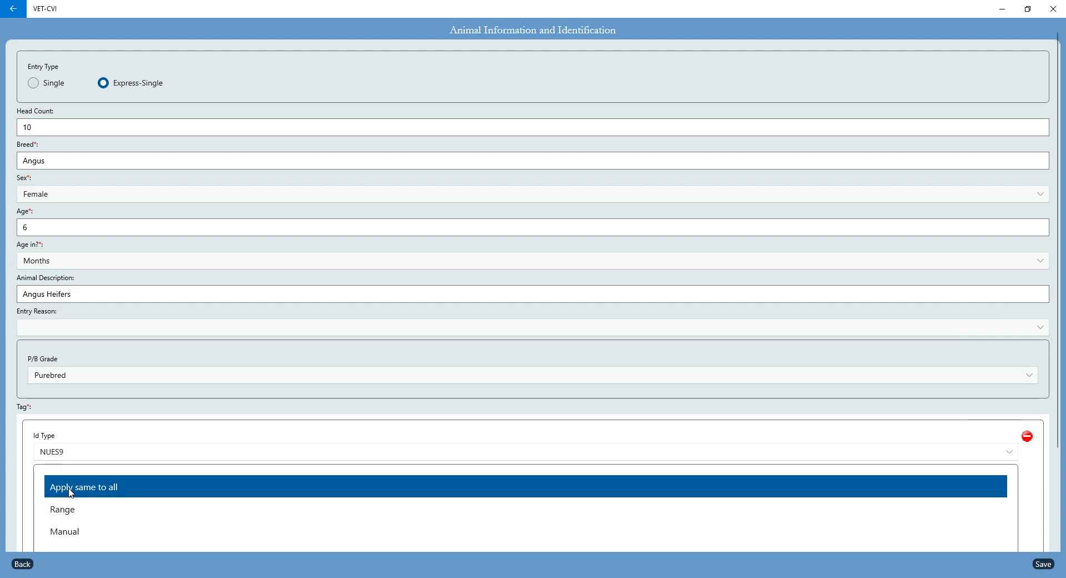
click(70, 511)
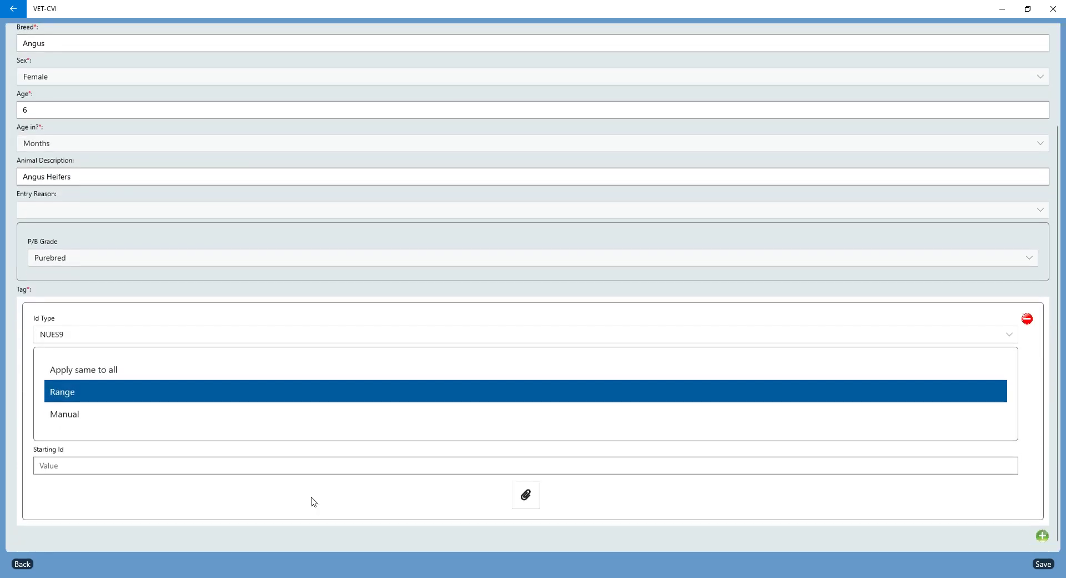
click(146, 462)
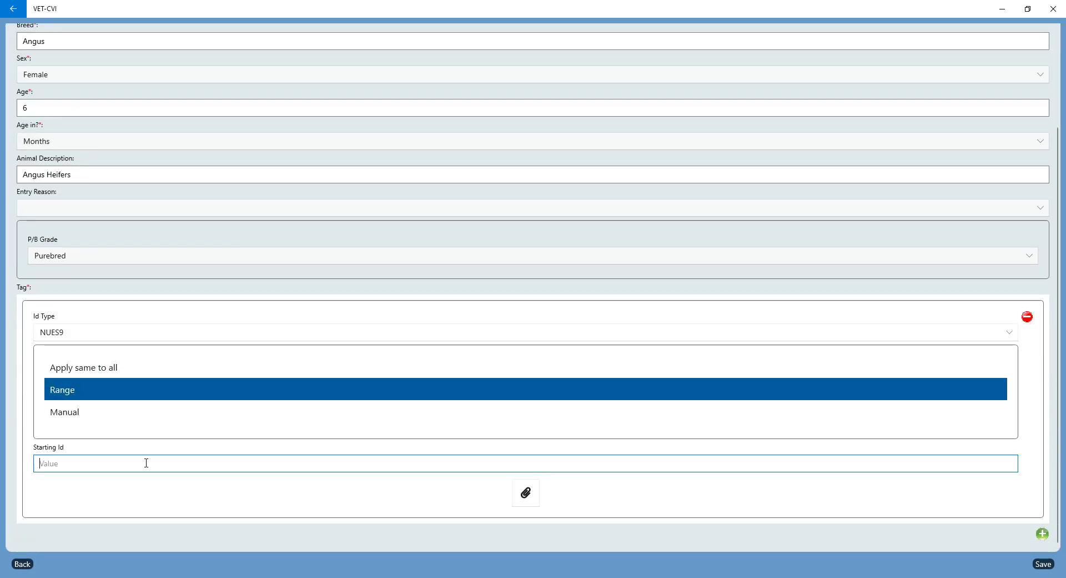
text($*)
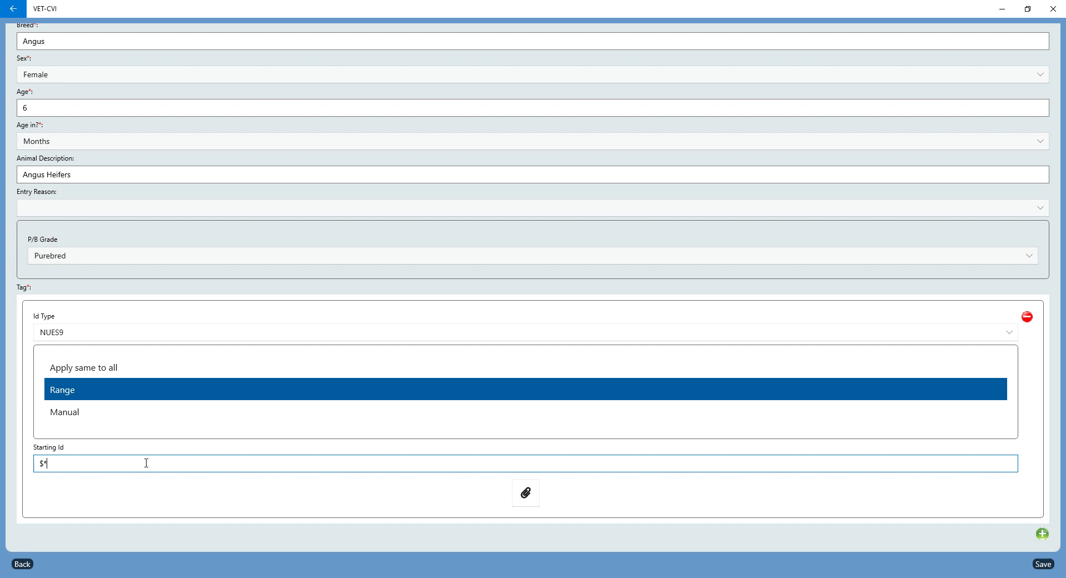
key(BackSpace)
key(BackSpace)
text(47)
key(BackSpace)
text(8ABC1234)
Review the form and save the ten-heifer animal entry
scroll(195, 176, up, 3)
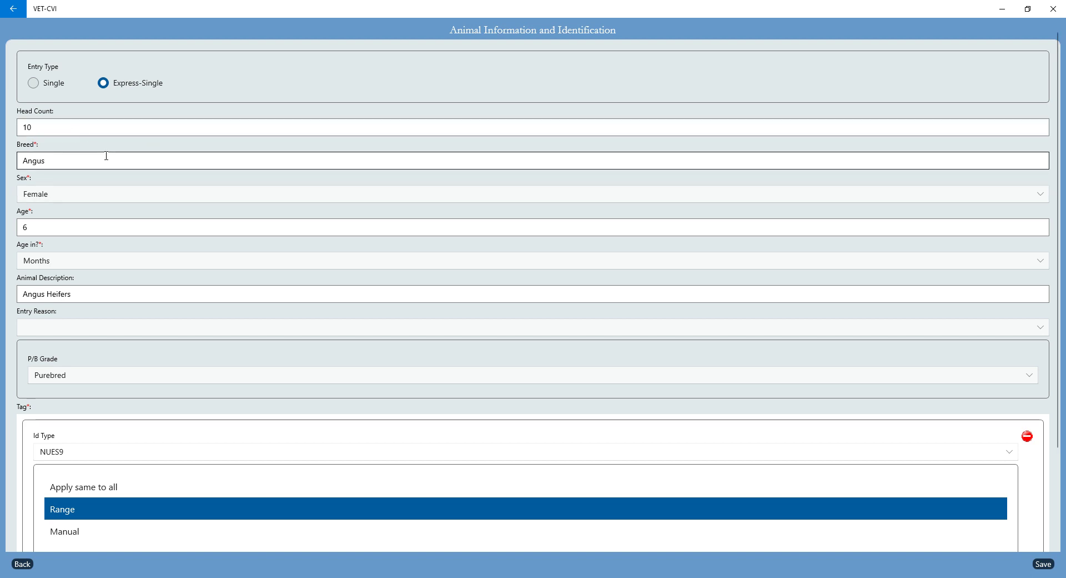
scroll(149, 162, down, 3)
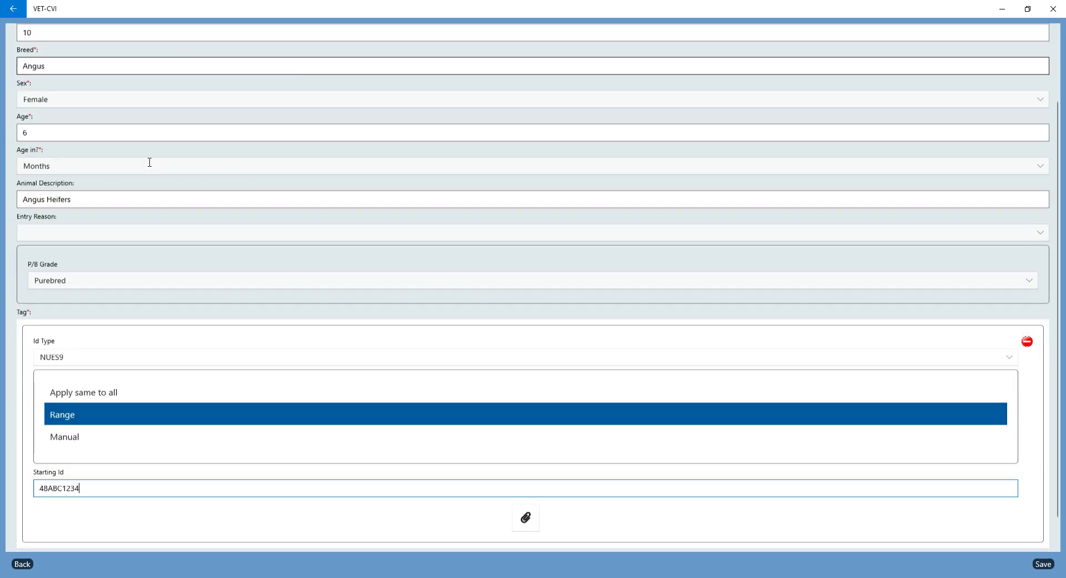
scroll(150, 162, down, 1)
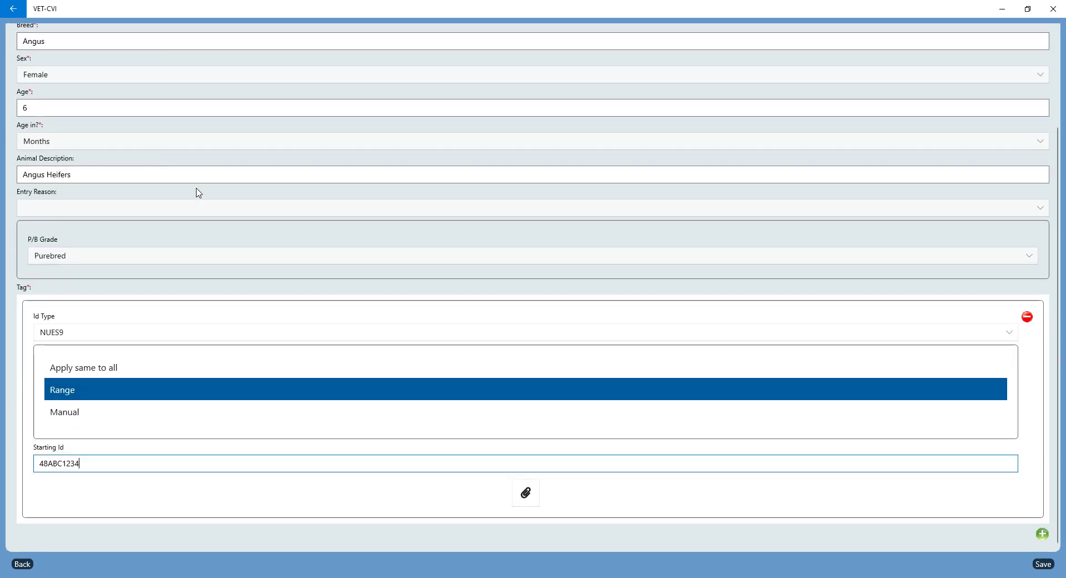
click(1041, 564)
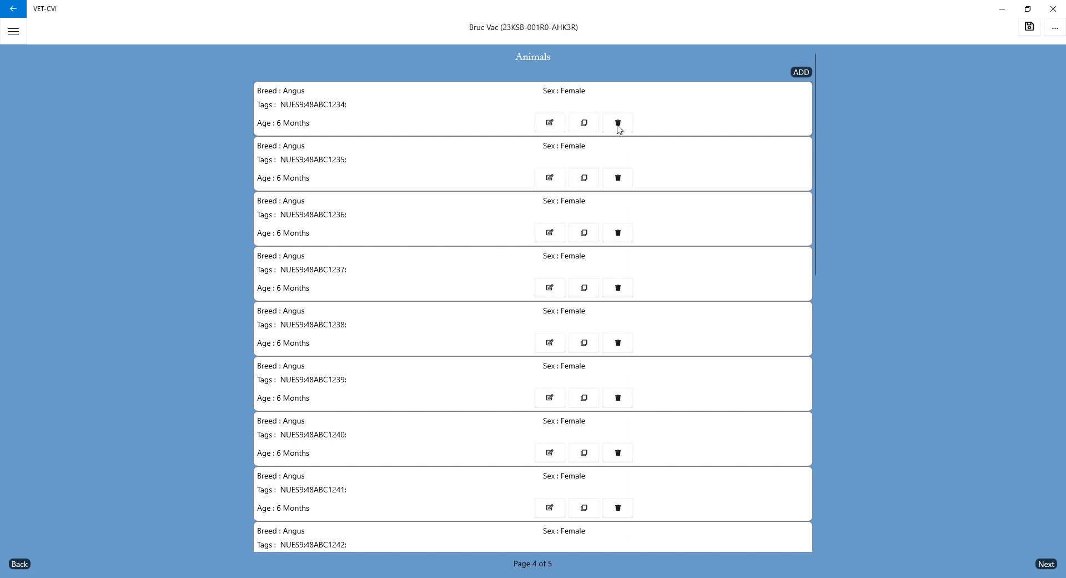
Check the ten tagged heifers in the list and open 48ABC1234's record for editing
scroll(669, 284, down, 5)
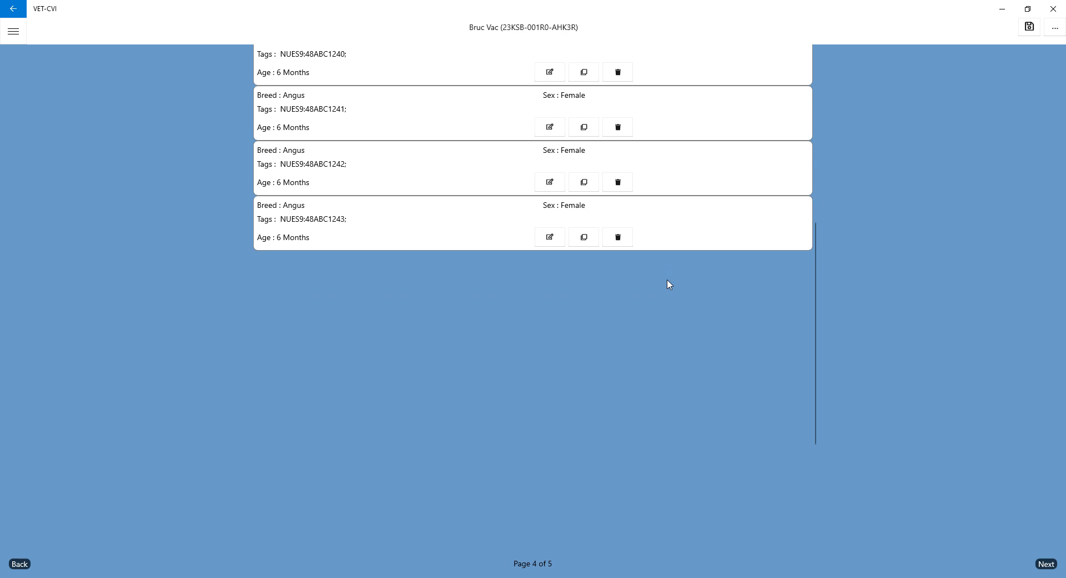
scroll(668, 284, up, 6)
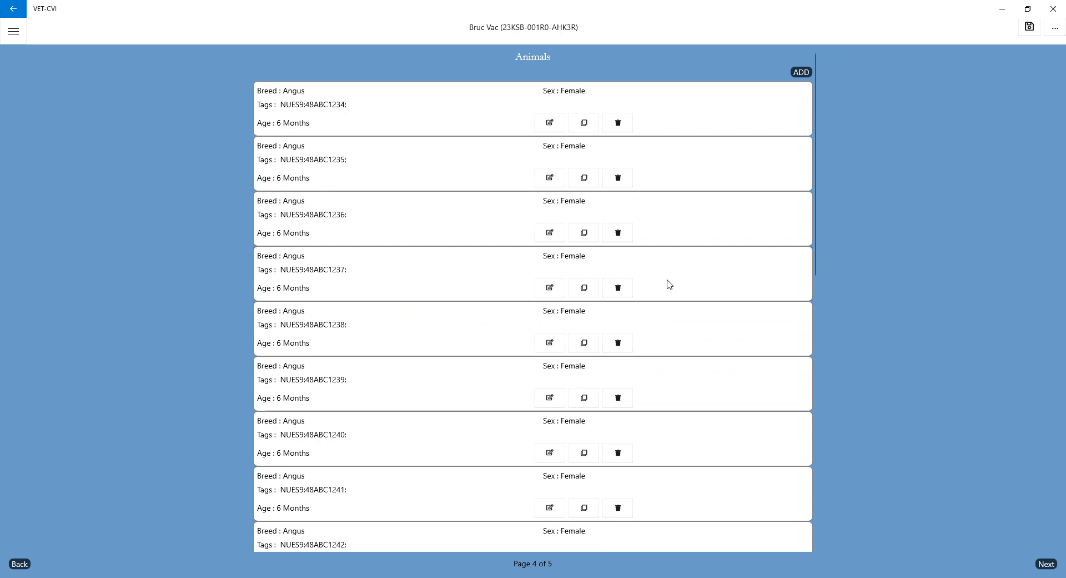
click(549, 125)
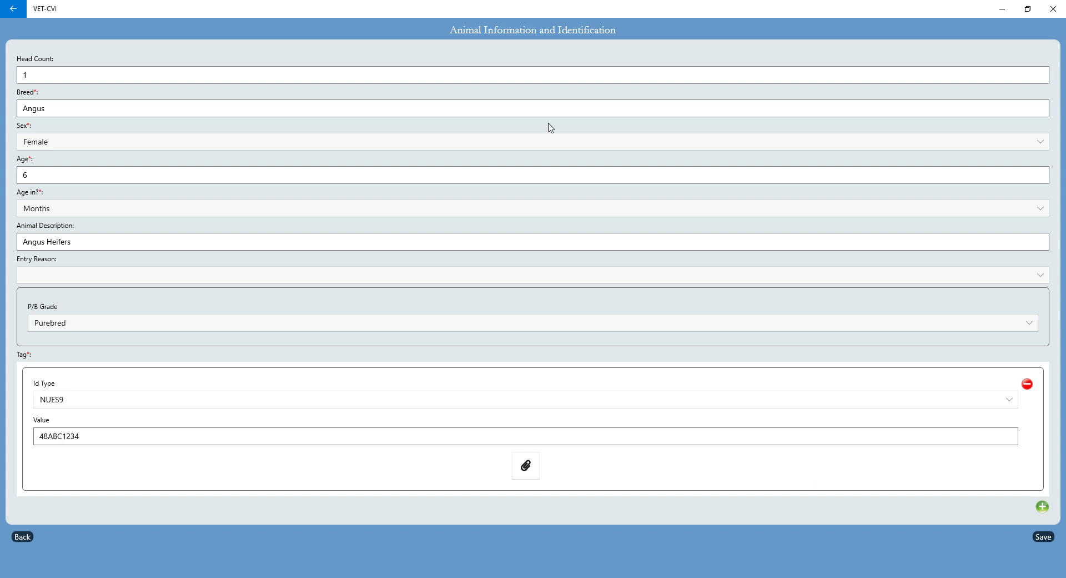
Replace heifer 48ABC1234's age with 5 and save the record
click(42, 174)
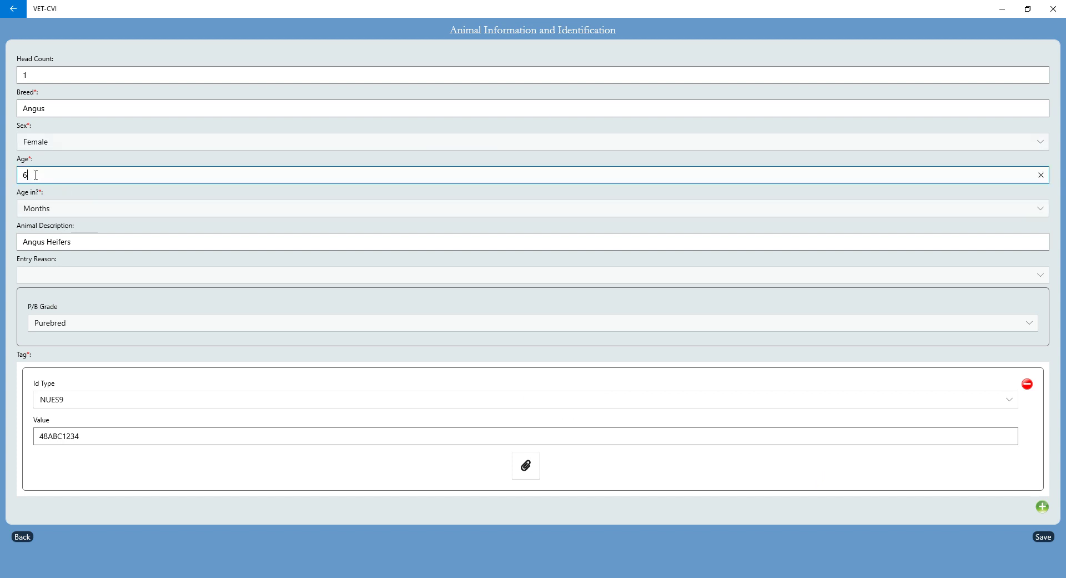
key(ctrl+a)
text(5)
click(1048, 537)
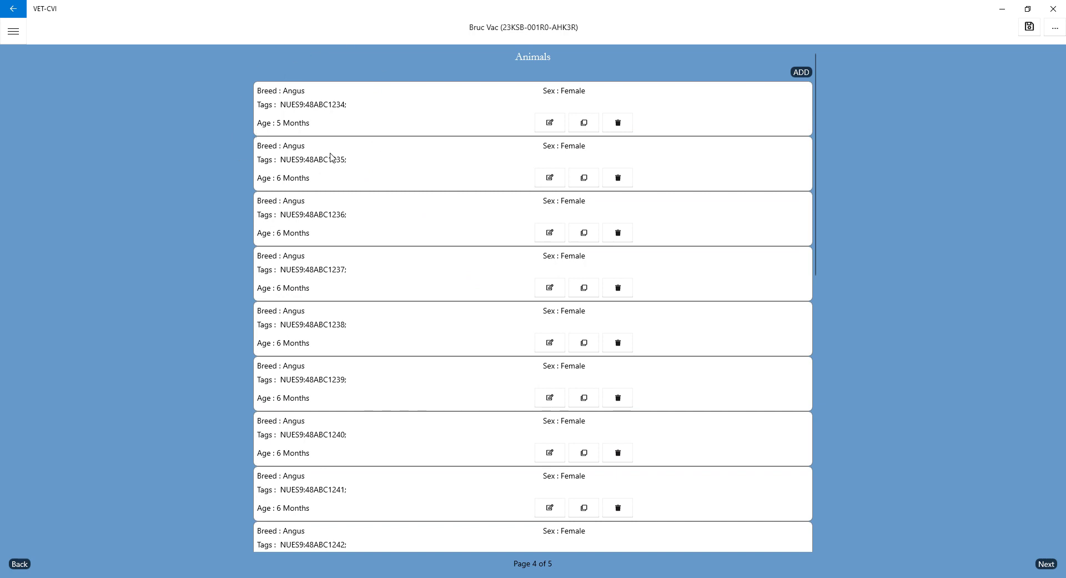
Scroll through the vaccination review, then jump back to the Location Information section
click(1046, 564)
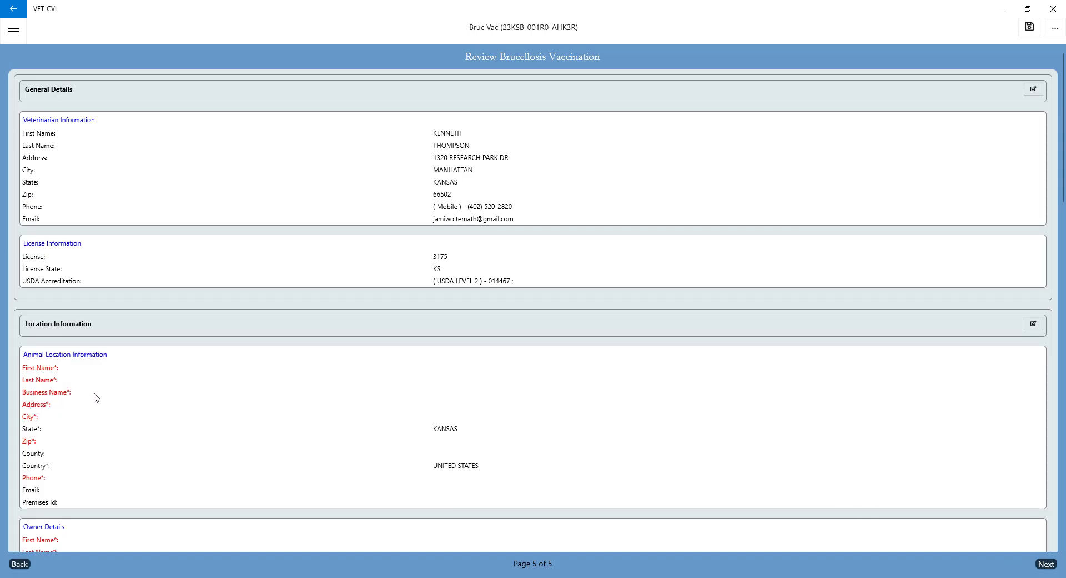
scroll(127, 379, down, 2)
scroll(127, 379, down, 15)
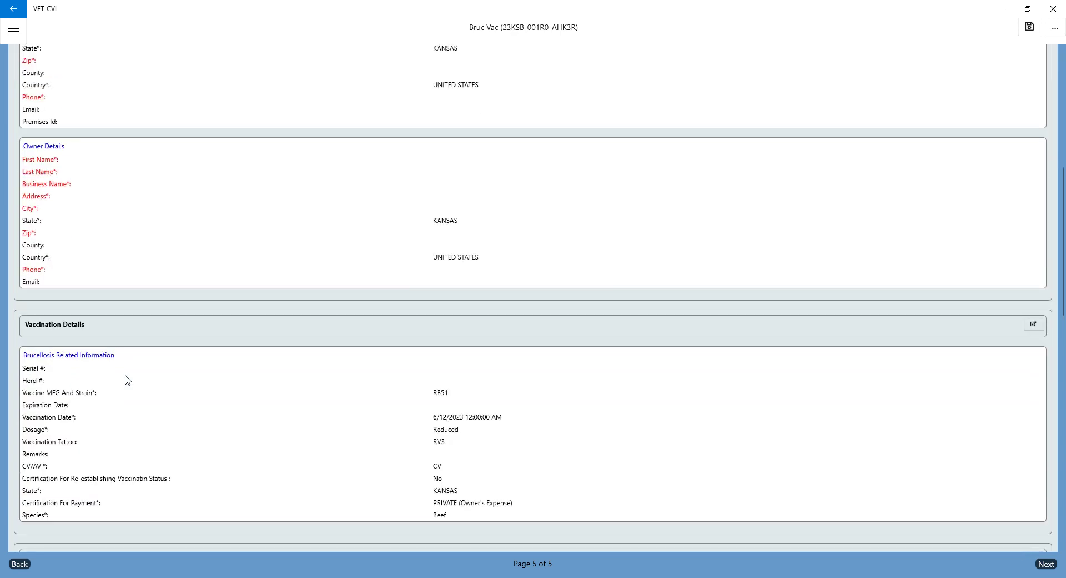
scroll(128, 379, up, 4)
scroll(128, 380, up, 15)
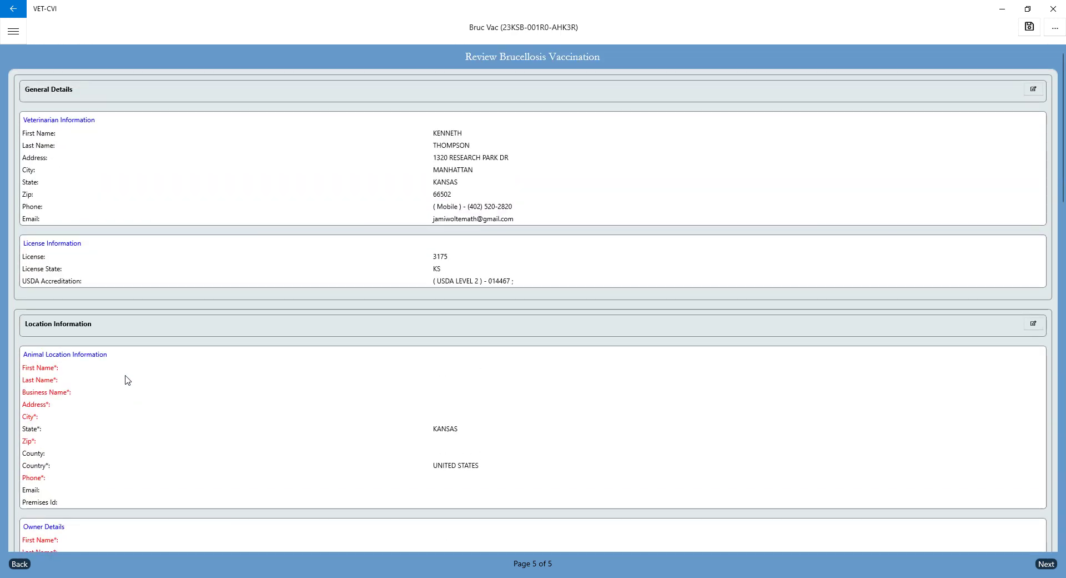
click(1053, 33)
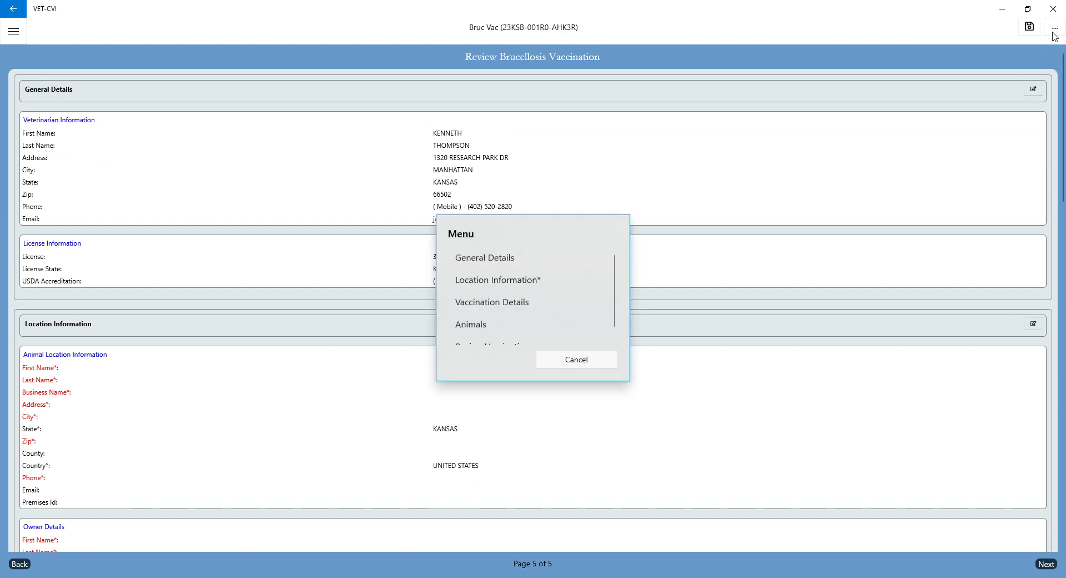
click(516, 283)
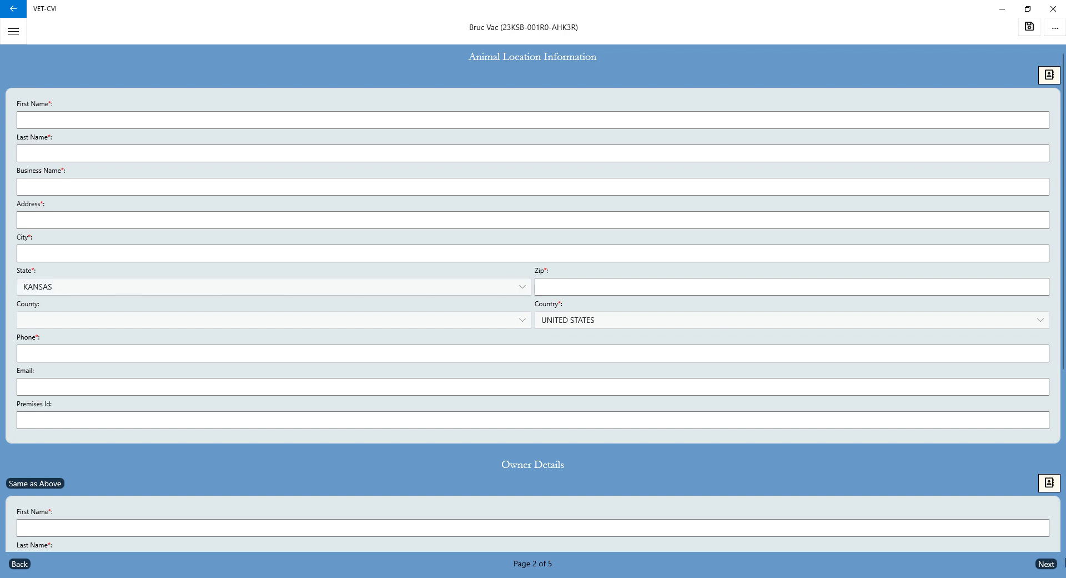
Confirm past the incomplete location page and advance through pages 3 and 4 to the review
click(1044, 565)
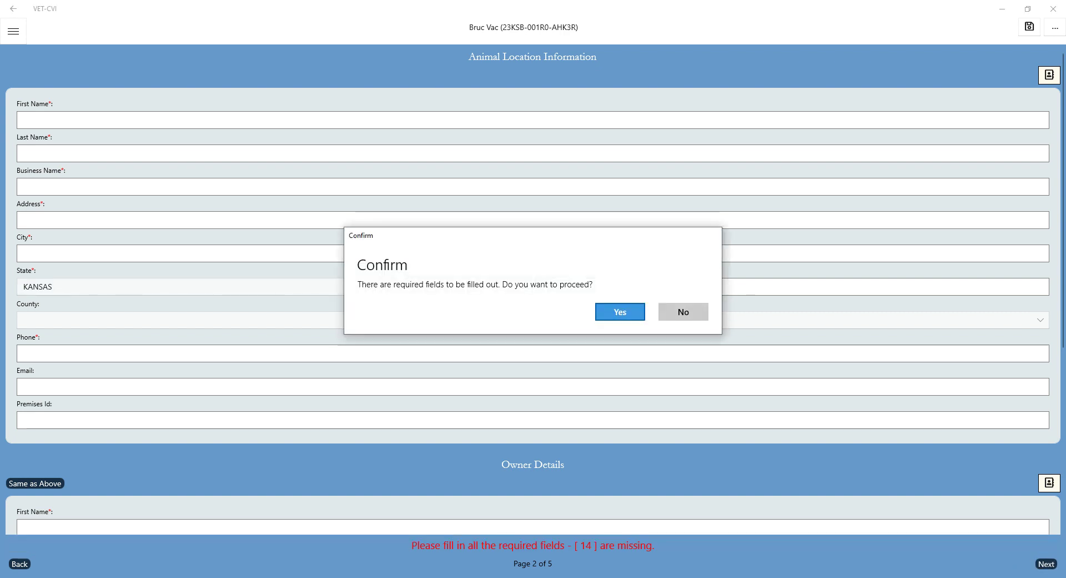
click(633, 312)
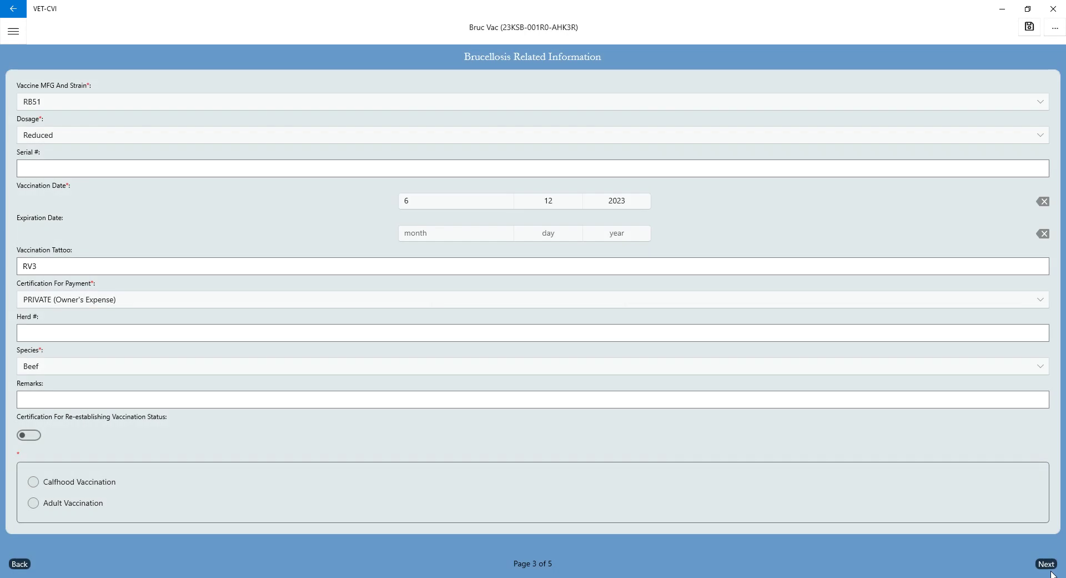
click(1045, 564)
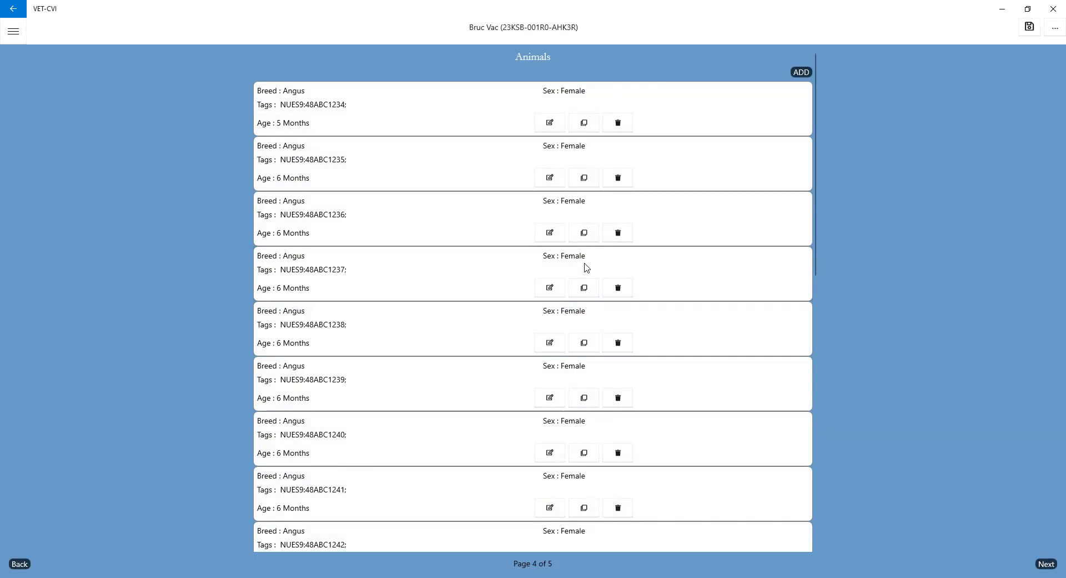
click(1045, 565)
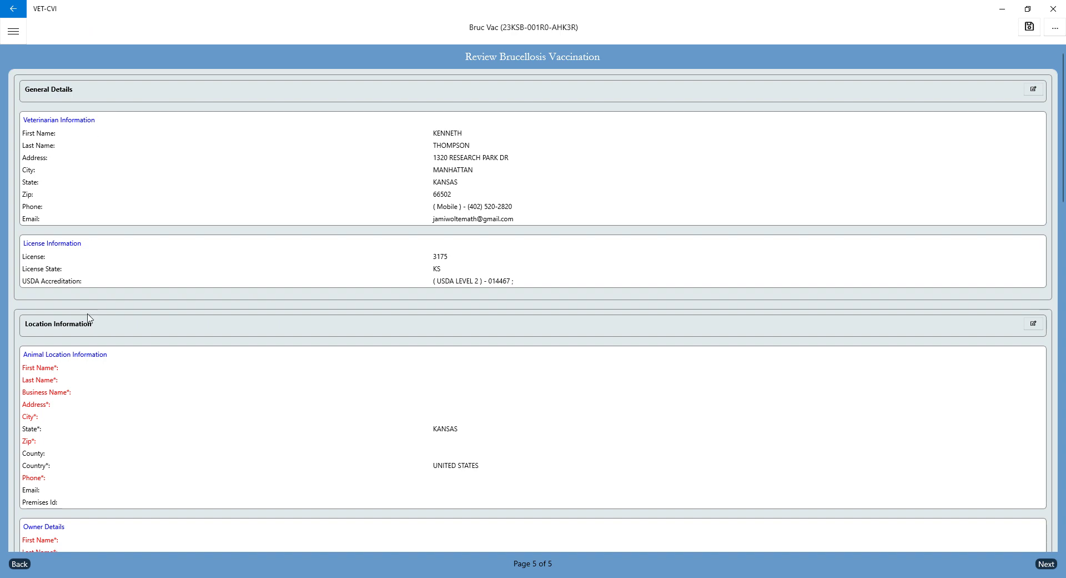
Open the app's main navigation menu over the review page
click(13, 32)
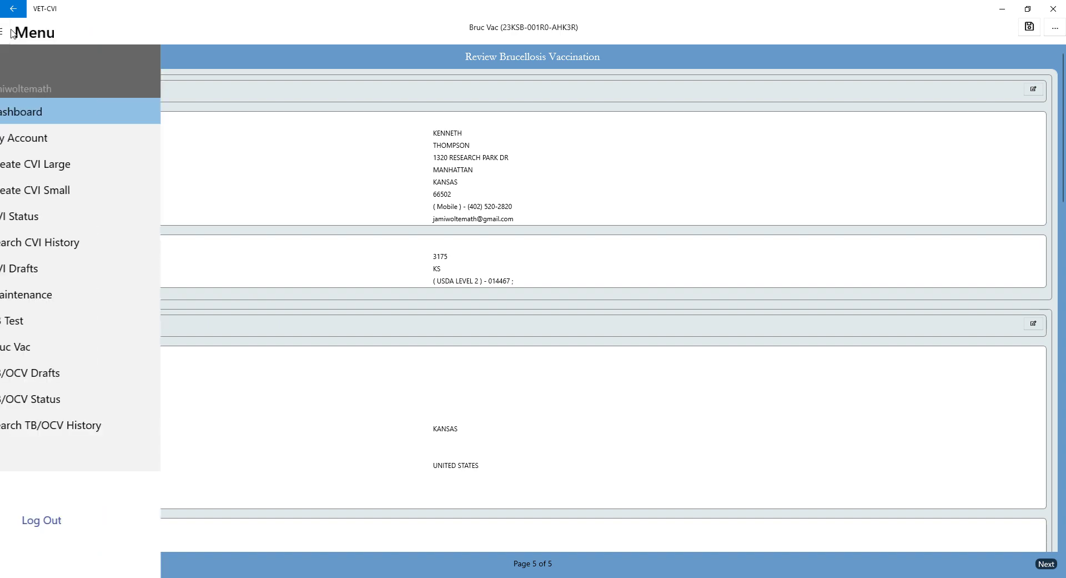